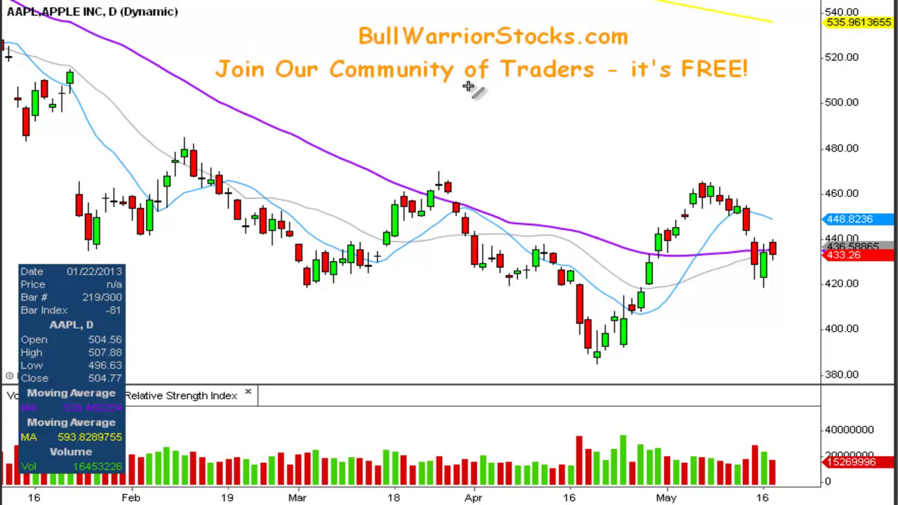
Step: Draw a horizontal line at 420 under the March and April lows, colored green with a thicker width
drag(286, 286, 810, 287)
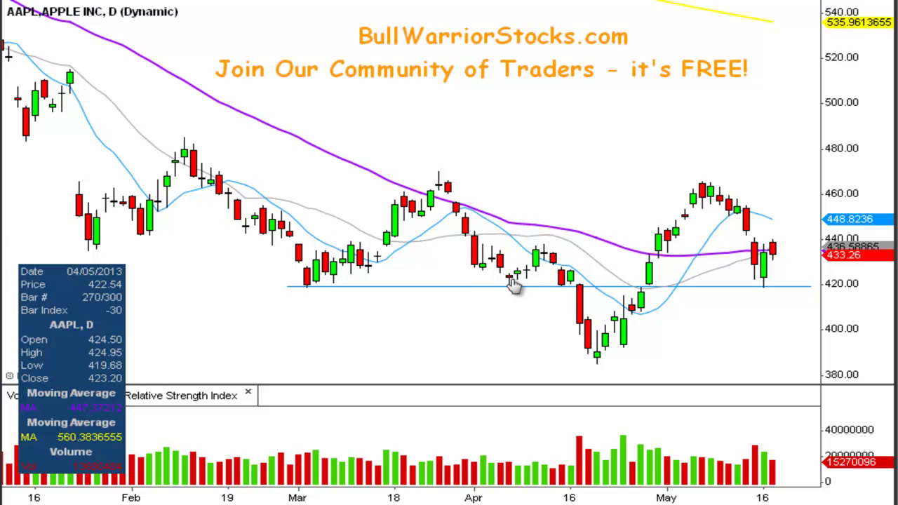
right_click(349, 287)
click(387, 300)
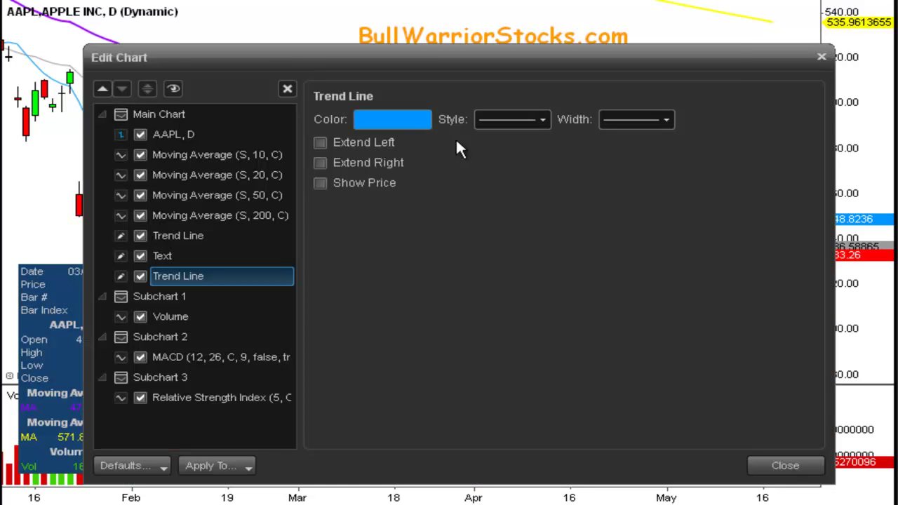
click(416, 121)
click(593, 6)
click(609, 123)
click(623, 169)
click(807, 466)
click(745, 130)
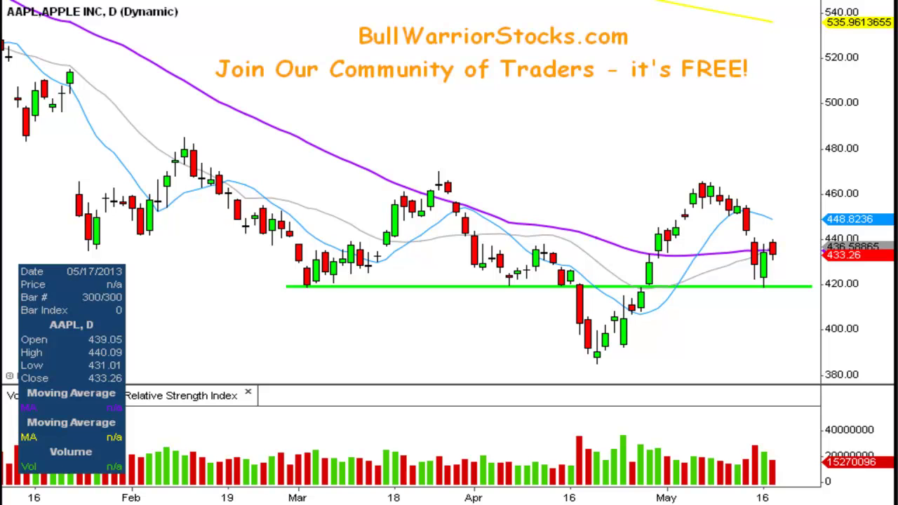
mouse_move(291, 288)
mouse_down()
mouse_move(360, 280)
mouse_move(293, 288)
mouse_up()
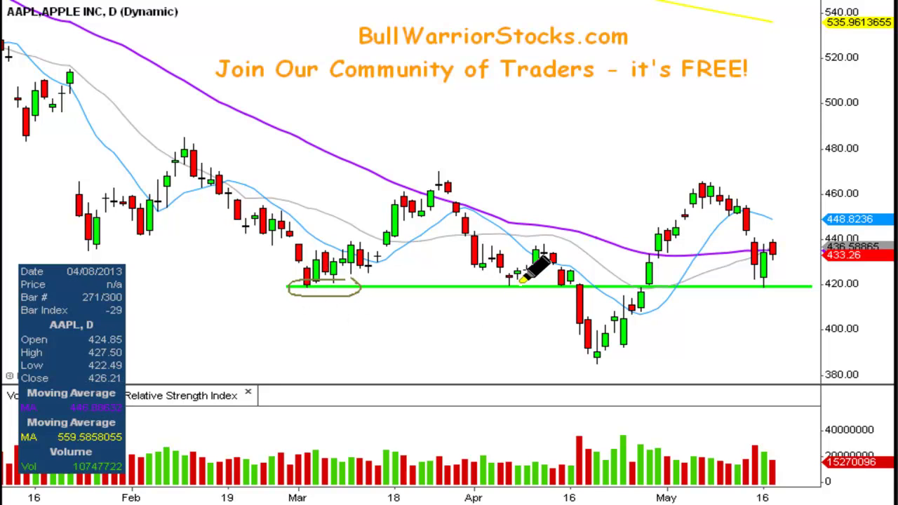
drag(524, 278, 519, 278)
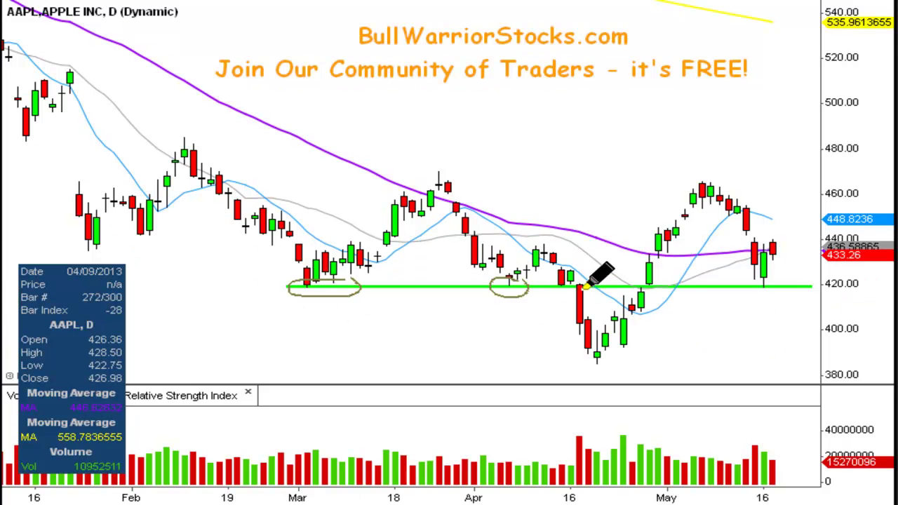
mouse_move(583, 275)
mouse_down()
mouse_move(569, 282)
mouse_move(581, 277)
mouse_move(579, 298)
mouse_move(558, 289)
mouse_move(582, 361)
mouse_up()
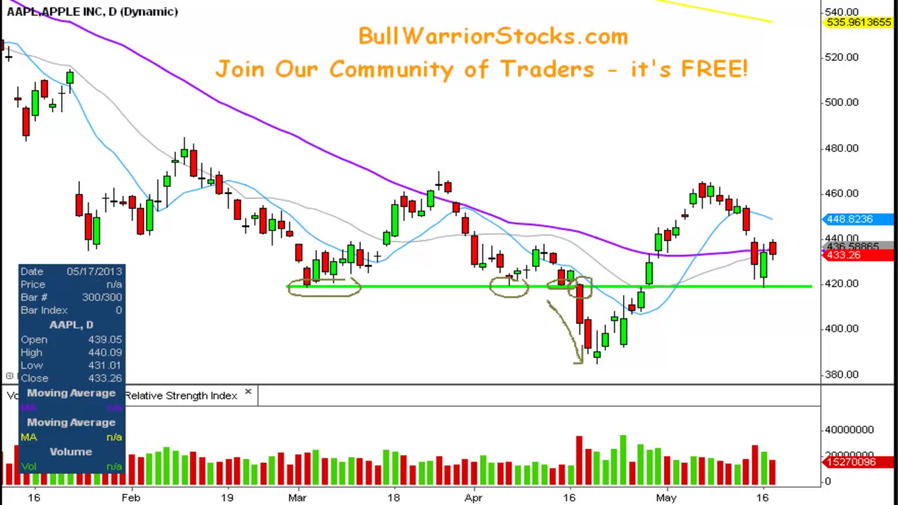
mouse_move(763, 272)
mouse_down()
mouse_move(780, 287)
mouse_move(777, 267)
mouse_up()
key(Escape)
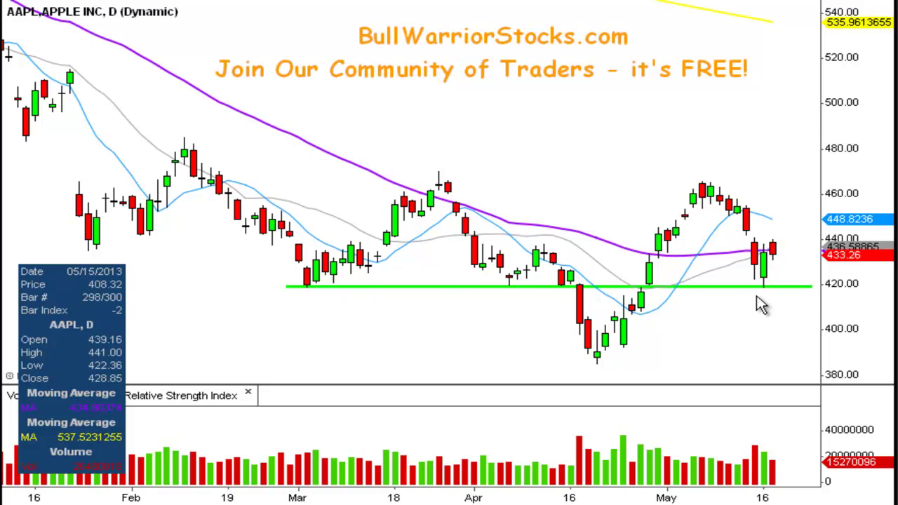
Step: Draw a horizontal line at about 390 along the April lows, colored green with a thicker width
drag(562, 352, 808, 352)
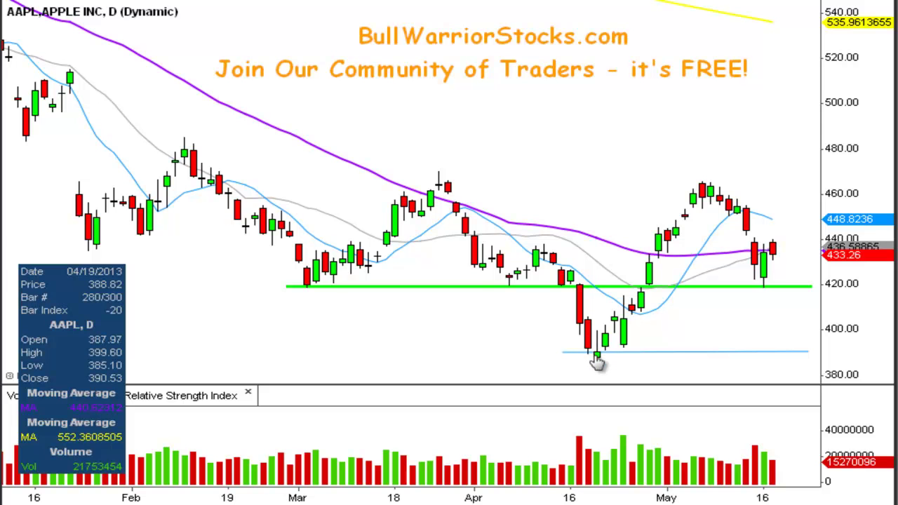
right_click(609, 351)
click(642, 366)
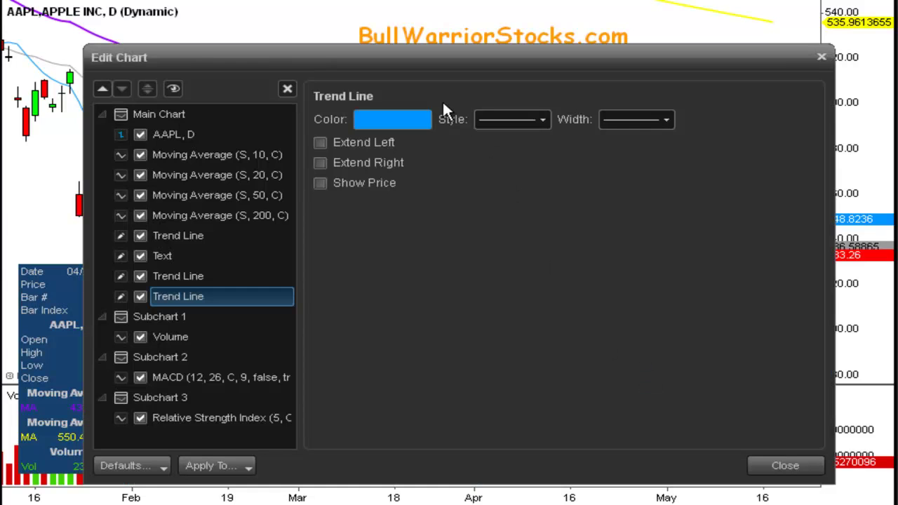
click(414, 123)
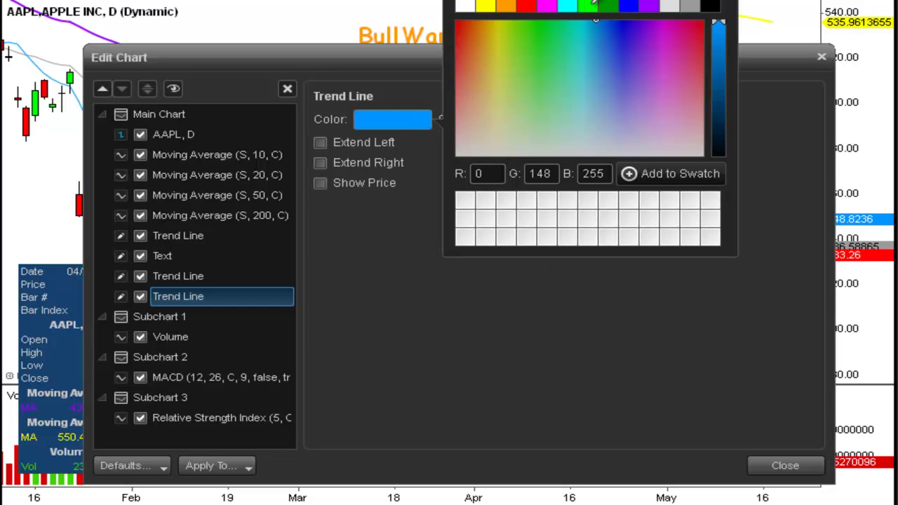
click(589, 4)
click(638, 119)
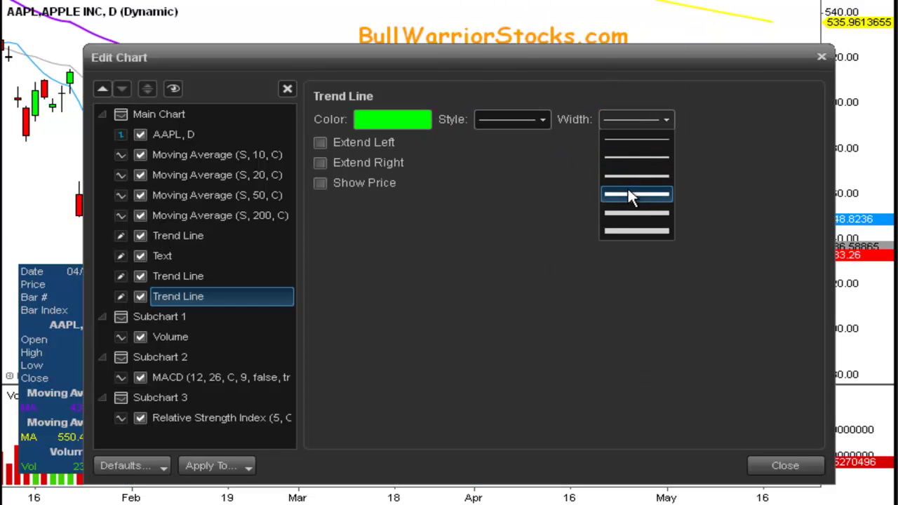
click(628, 188)
click(785, 465)
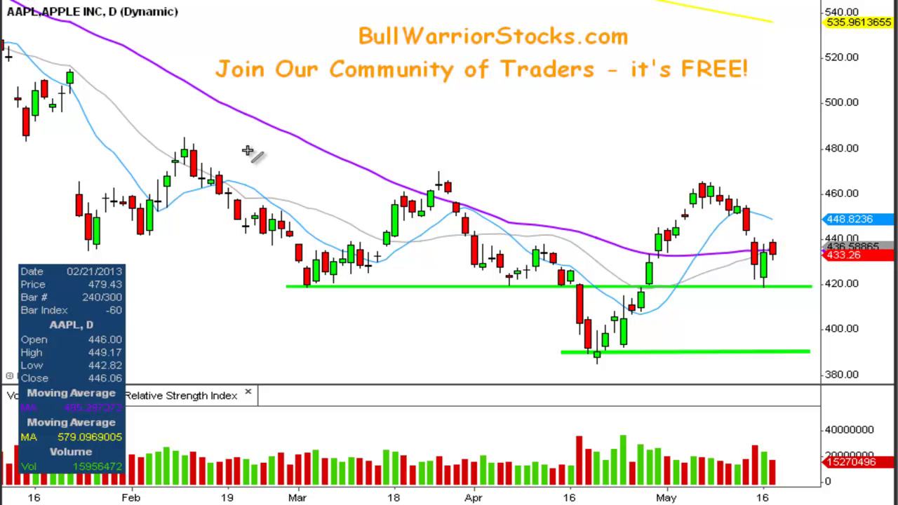
Step: Draw and position a horizontal line near 465 across the highs, colored red with a thicker width
drag(70, 181, 807, 176)
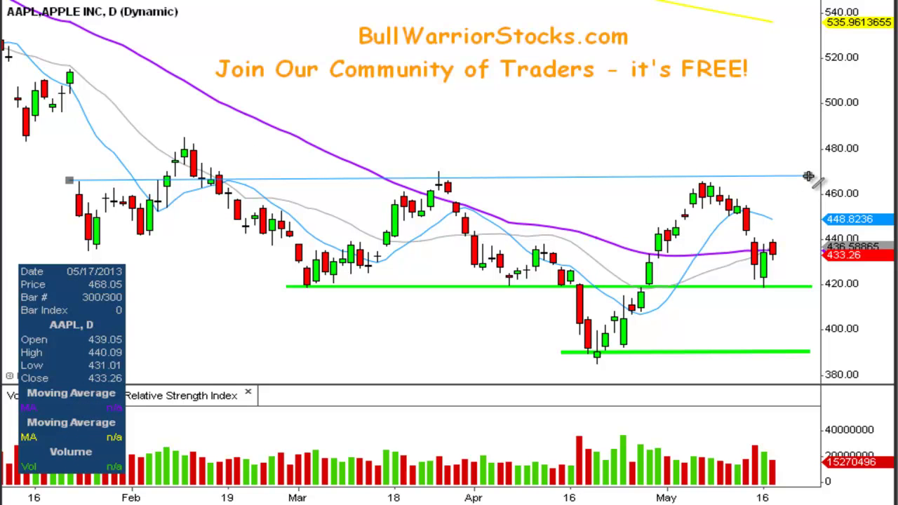
drag(736, 145, 533, 150)
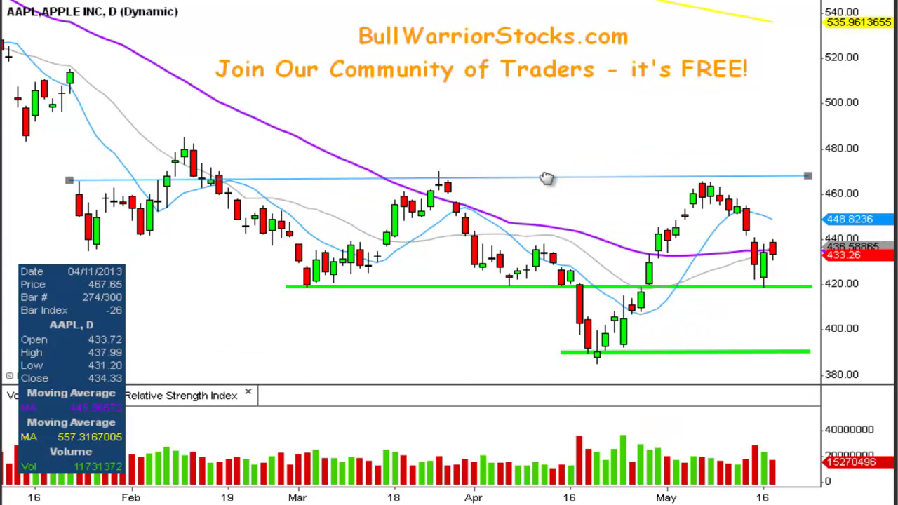
drag(546, 177, 546, 183)
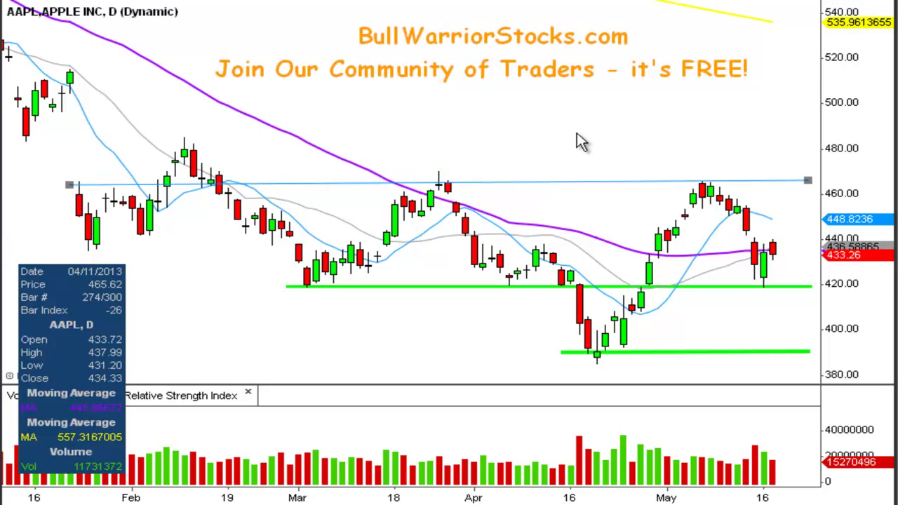
right_click(104, 184)
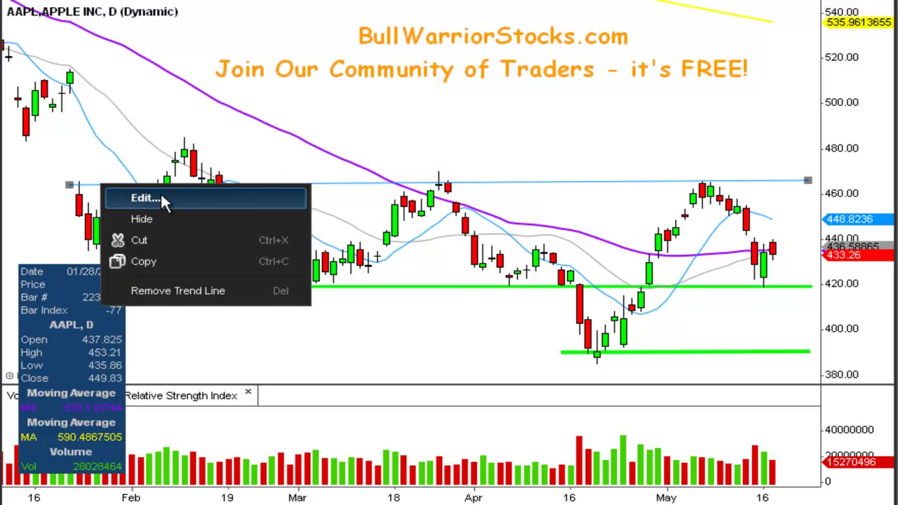
click(161, 197)
click(386, 120)
click(528, 6)
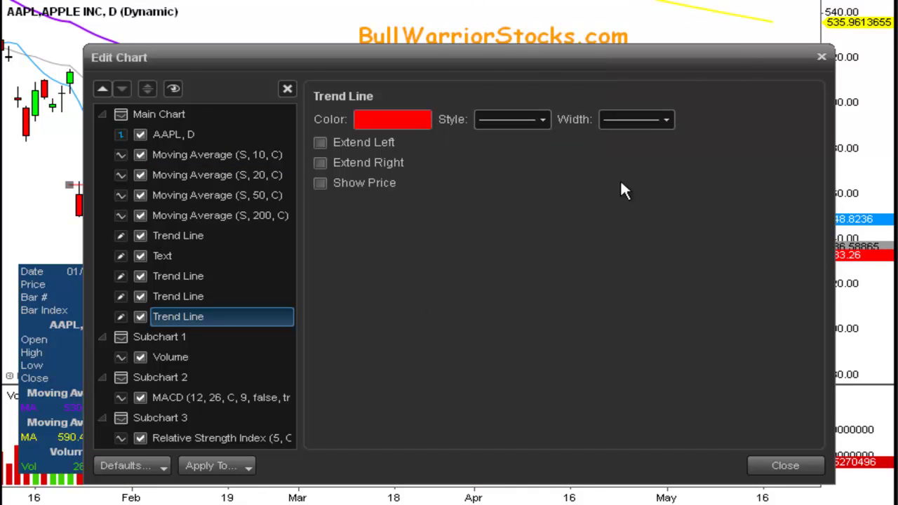
click(635, 120)
click(631, 176)
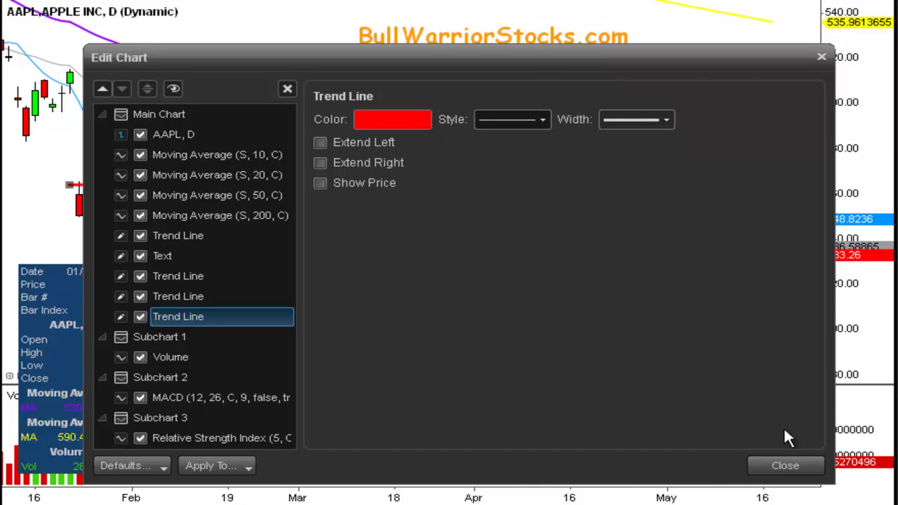
click(787, 465)
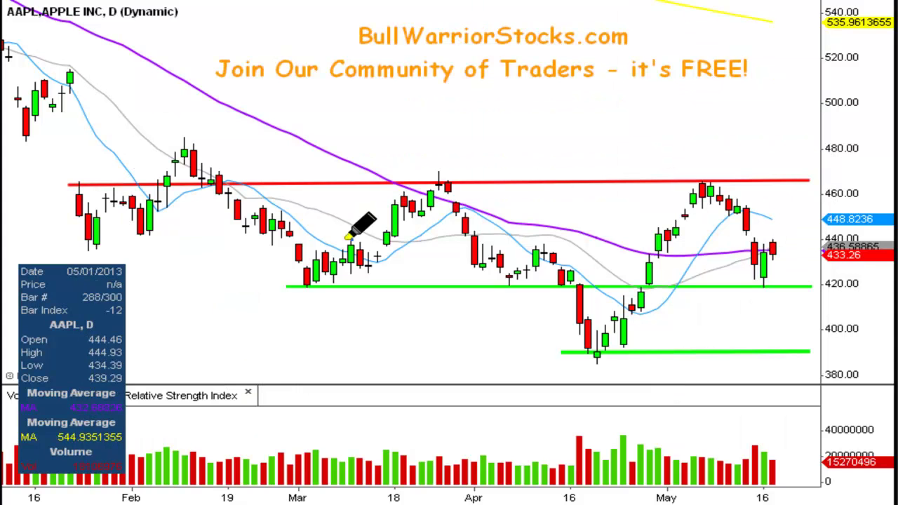
mouse_move(89, 174)
mouse_down()
mouse_move(64, 189)
mouse_move(88, 175)
mouse_up()
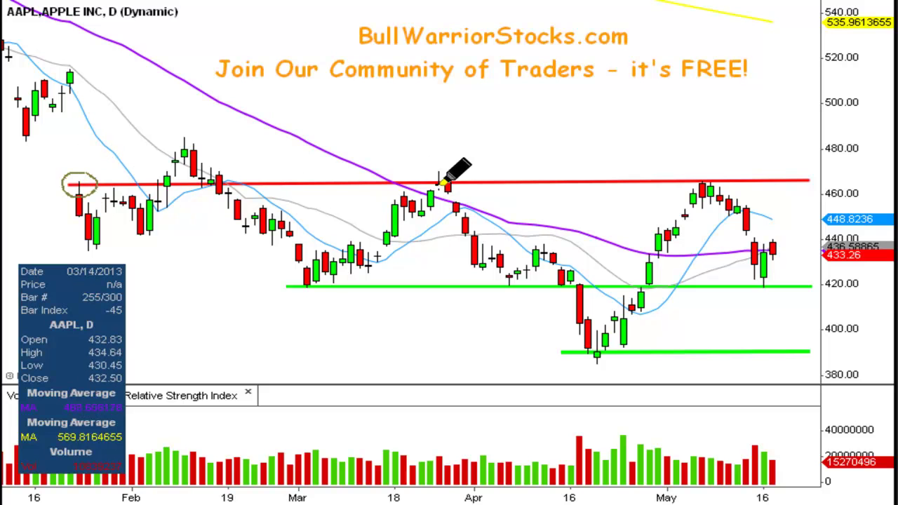
drag(426, 173, 466, 174)
drag(725, 172, 733, 175)
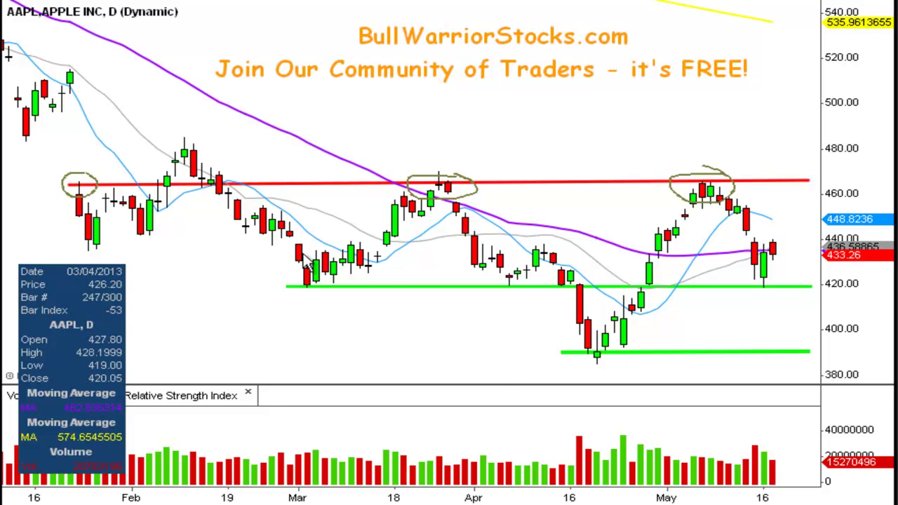
drag(196, 132, 265, 193)
drag(165, 175, 210, 223)
key(w)
key(w)
drag(627, 367, 675, 284)
drag(581, 357, 623, 295)
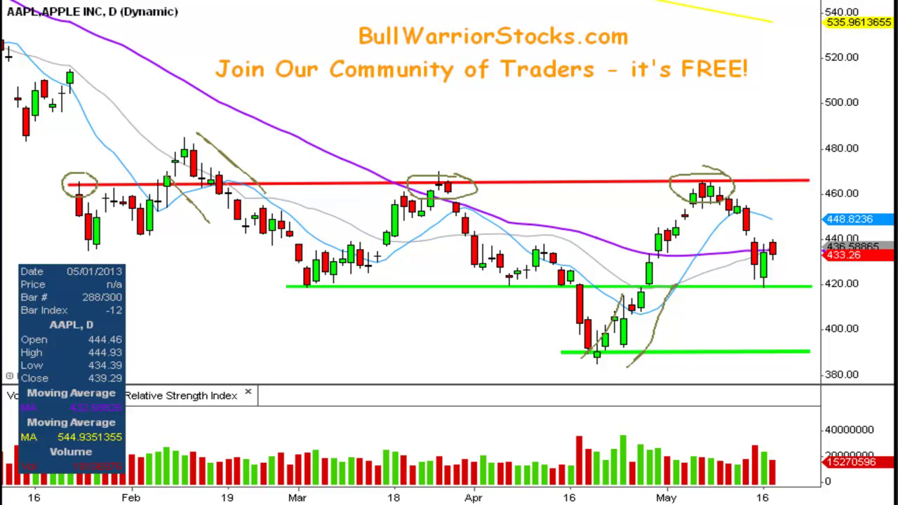
key(Escape)
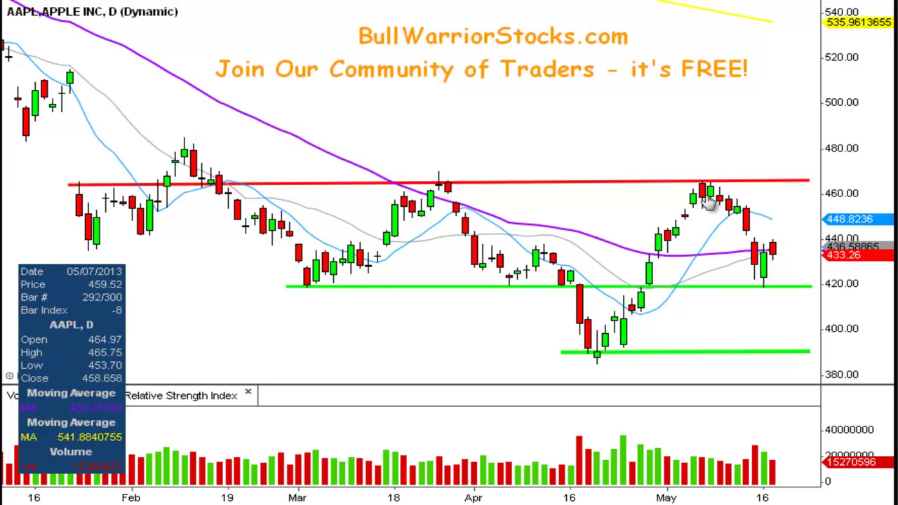
Step: Draw a horizontal line near 483 above the February high, colored red with the second width
drag(21, 140, 772, 141)
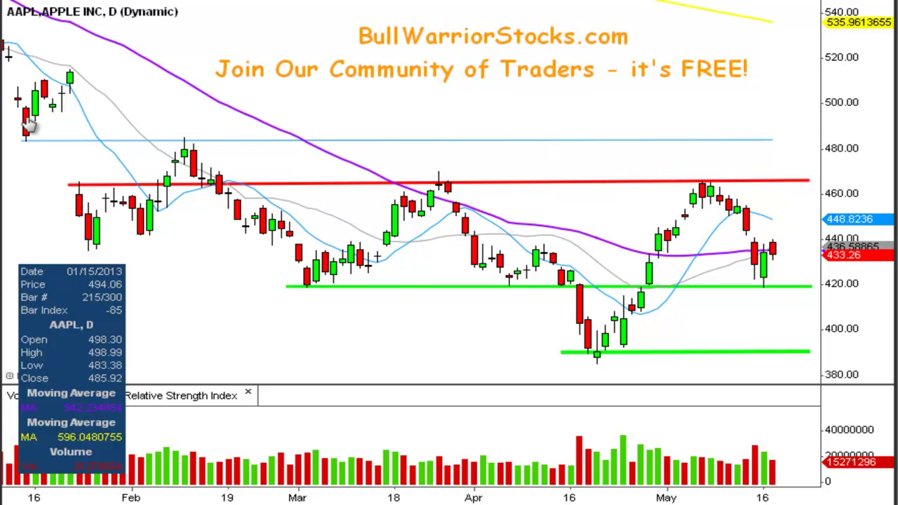
right_click(117, 144)
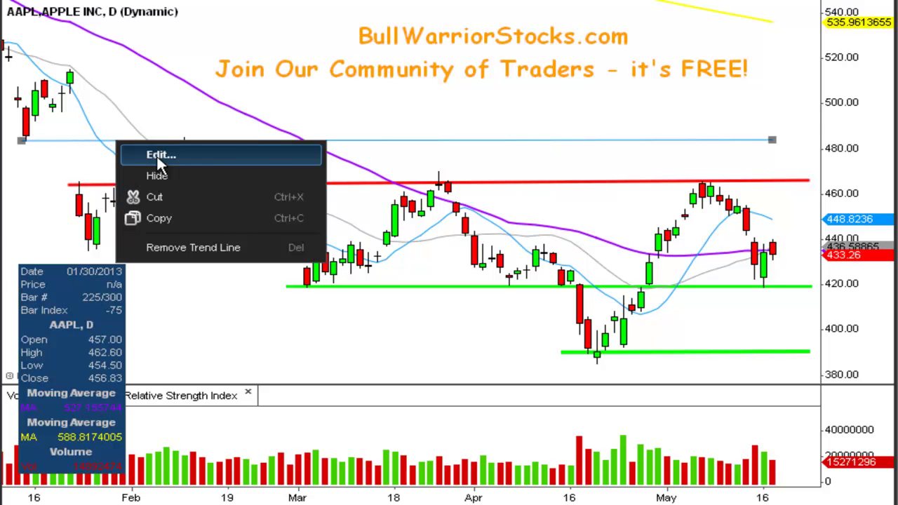
click(156, 154)
click(389, 119)
click(534, 7)
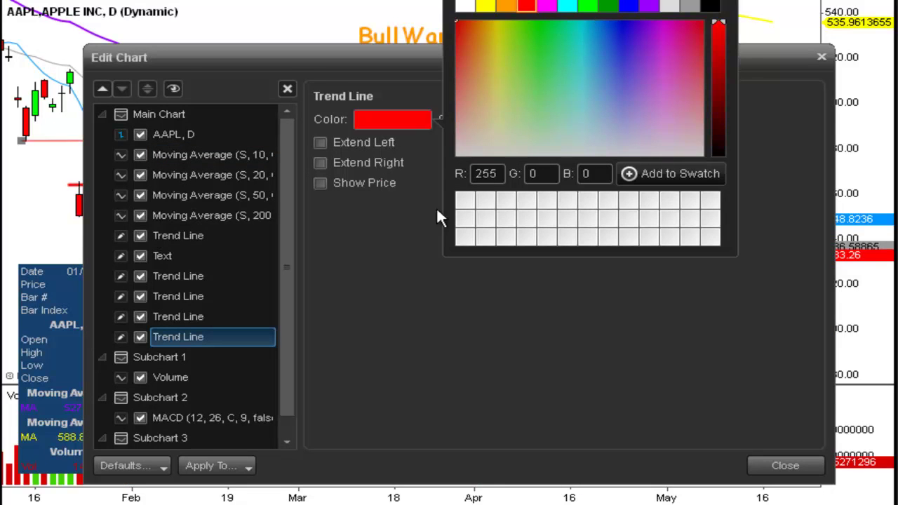
click(438, 212)
click(636, 120)
click(635, 161)
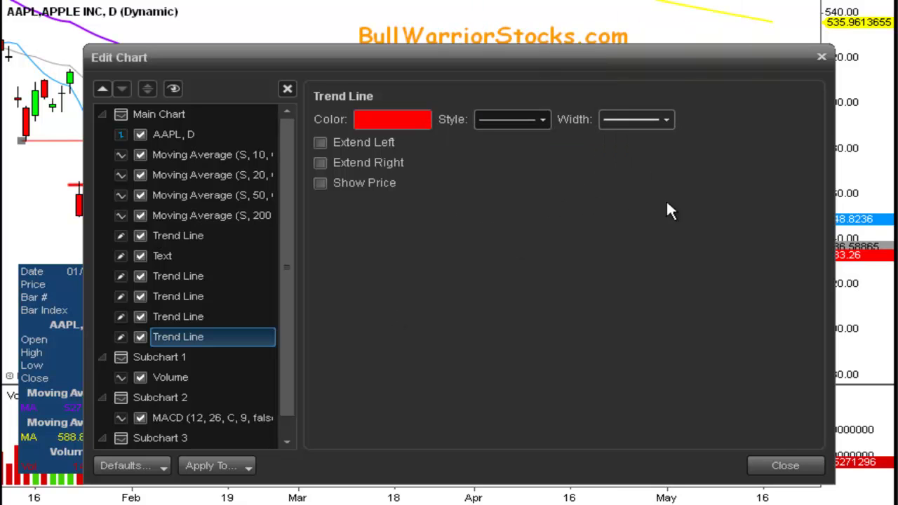
click(785, 466)
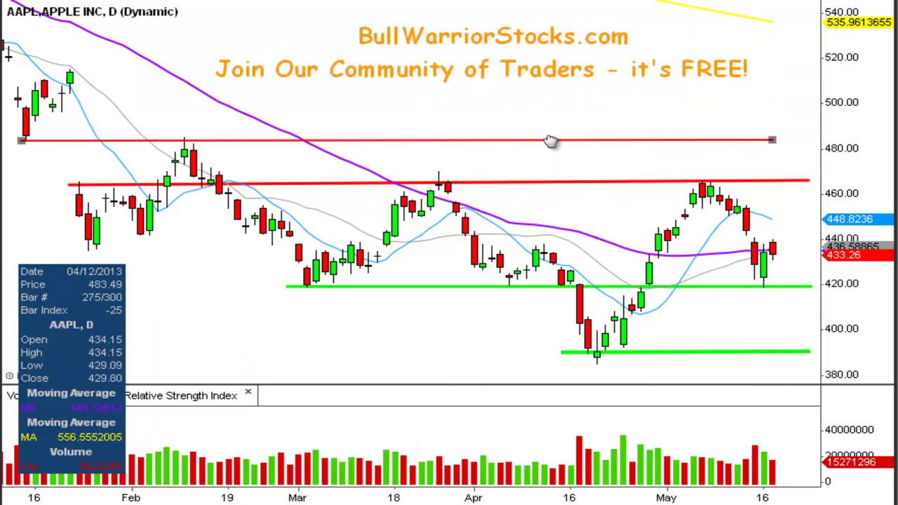
click(209, 118)
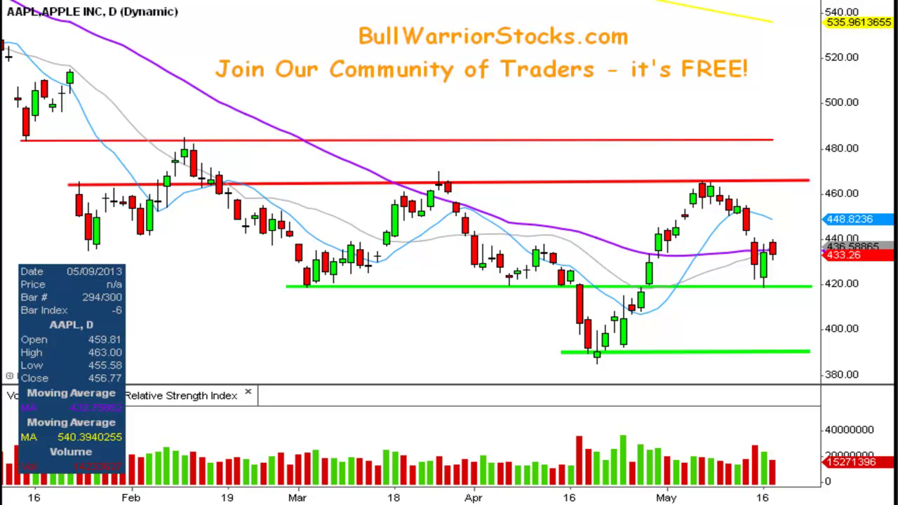
Step: Sketch a blue arrow rising from the May highs toward 535 and a vertical stroke below 420 support
mouse_move(684, 175)
mouse_down()
mouse_move(732, 122)
mouse_move(872, 17)
mouse_move(804, 13)
mouse_up()
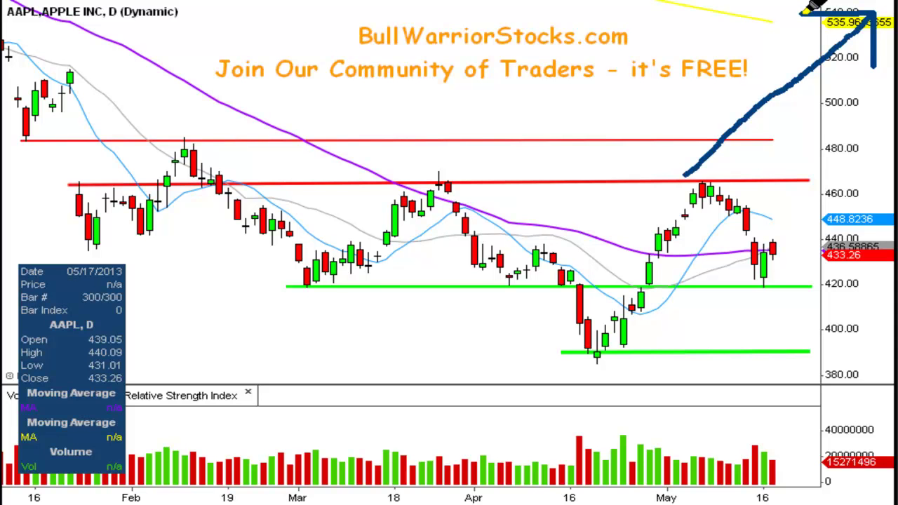
mouse_move(456, 312)
mouse_down()
mouse_move(457, 503)
mouse_move(430, 491)
mouse_up()
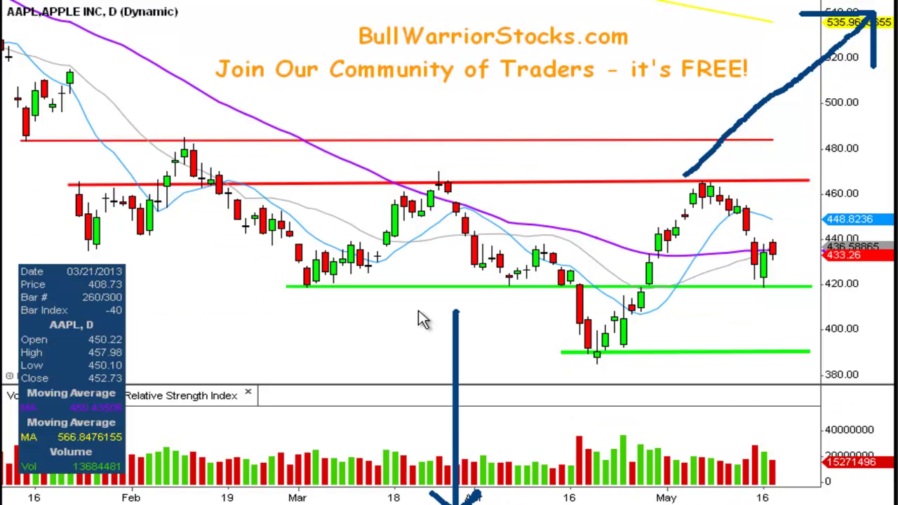